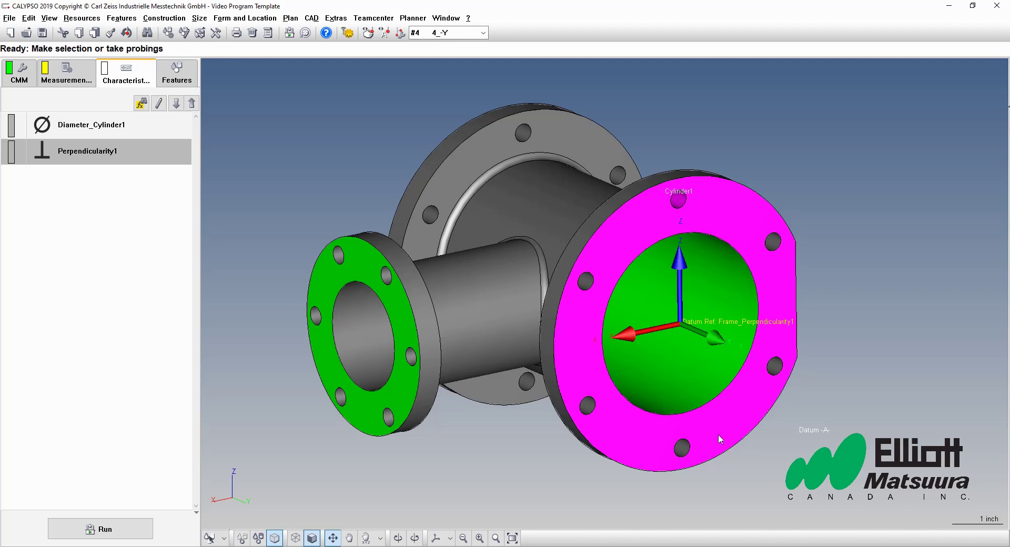
Extract cylinder features from the five remaining bolt holes on the front flange of the CAD model.
{"action": "left_click", "coordinate": [775, 244]}
{"action": "left_click", "coordinate": [773, 364]}
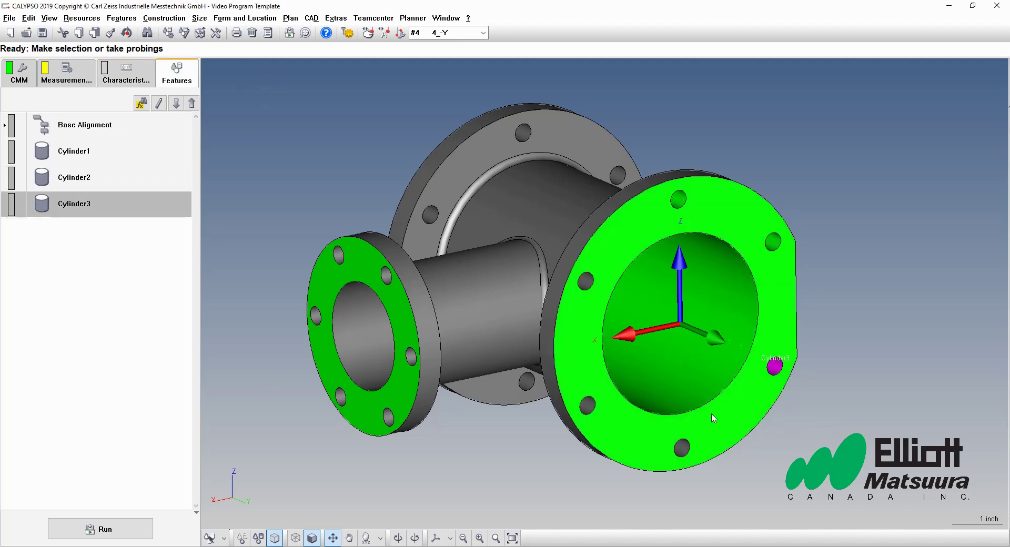
{"action": "left_click", "coordinate": [685, 451]}
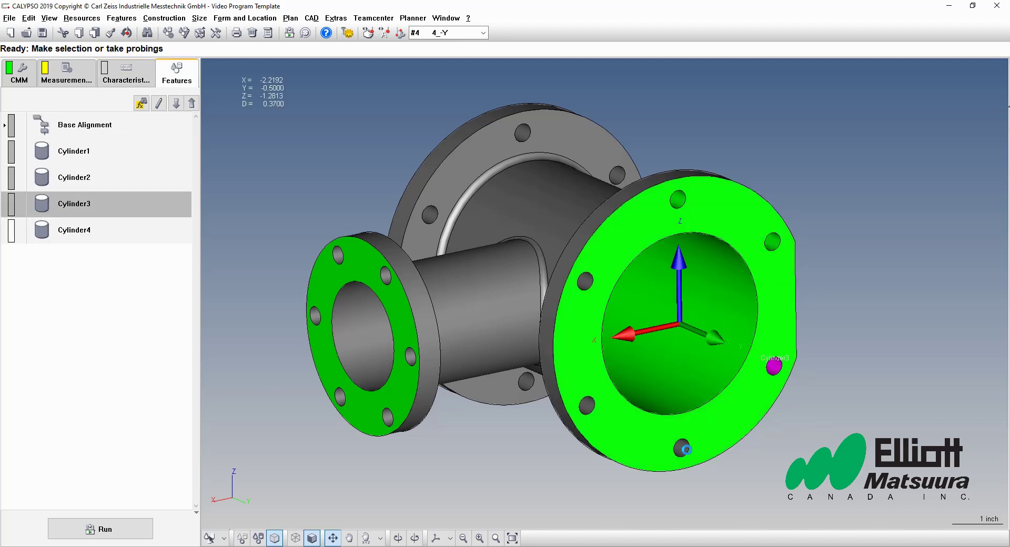
{"action": "left_click", "coordinate": [588, 408]}
{"action": "left_click", "coordinate": [585, 281]}
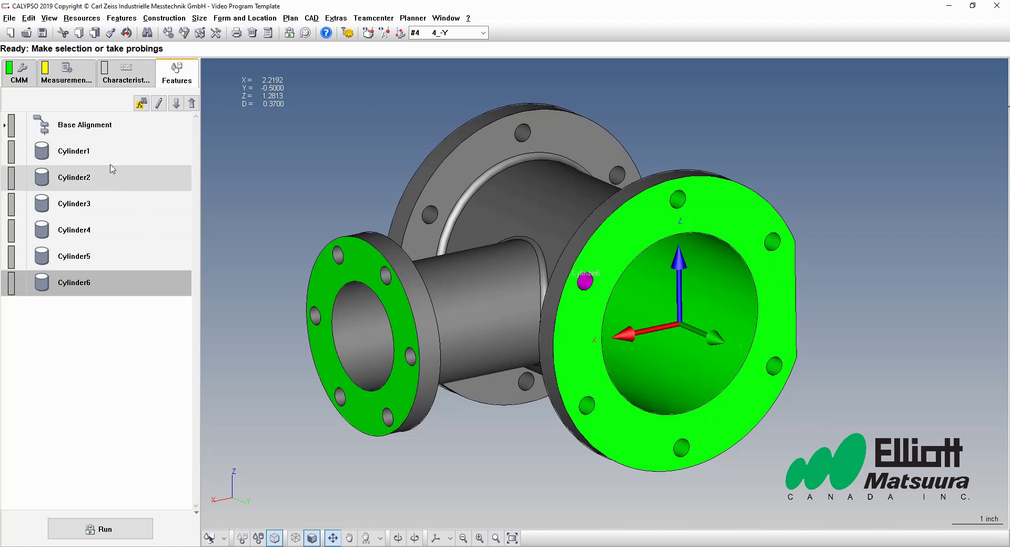
Assign the Diameter_Cylinder1 and Perpendicularity1 characteristics to Cylinder2 through Cylinder6, using standard names without overwriting.
{"action": "left_click", "coordinate": [125, 74]}
{"action": "left_click", "coordinate": [98, 126]}
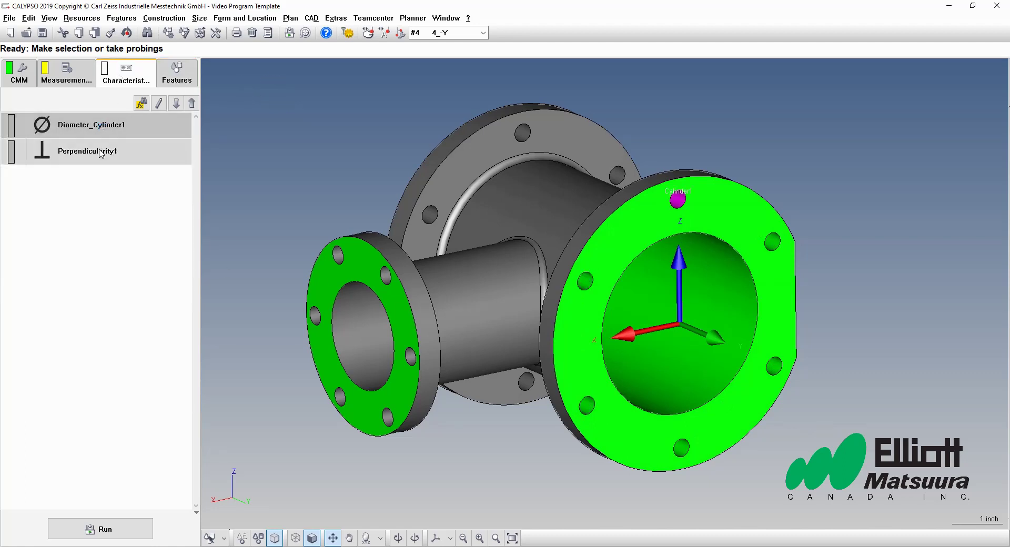
{"action": "key", "text": "ctrl"}
{"action": "left_click", "coordinate": [102, 152]}
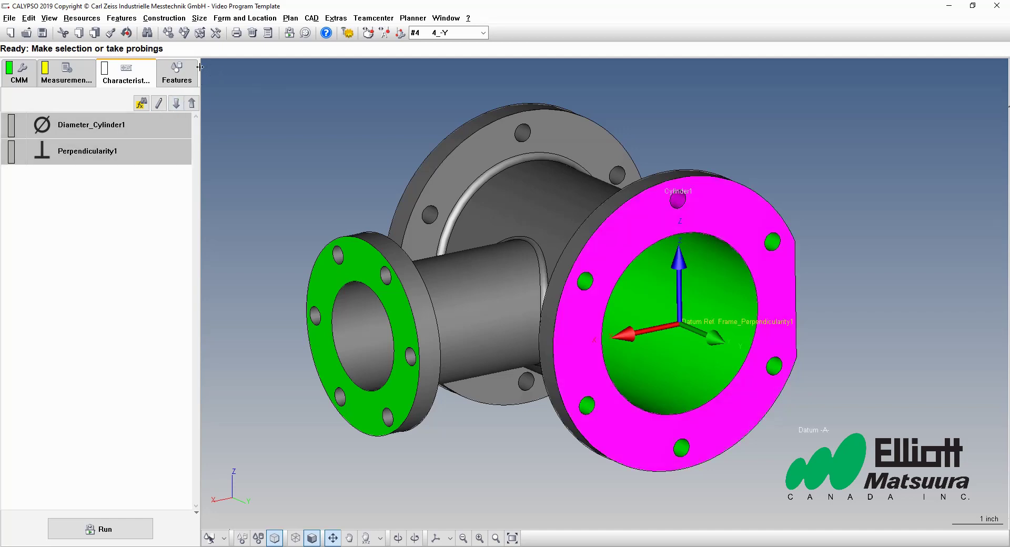
{"action": "left_click", "coordinate": [110, 33]}
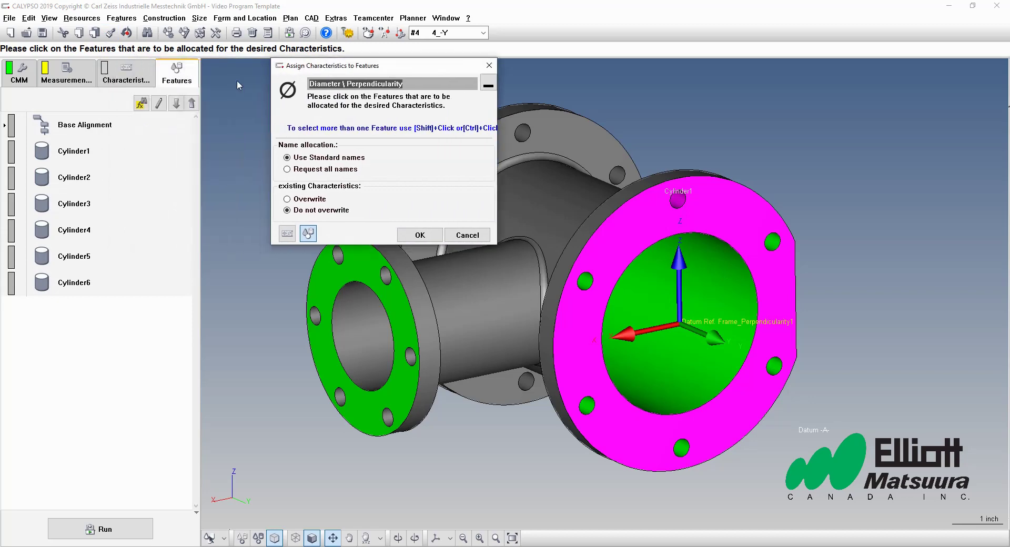
{"action": "left_click", "coordinate": [120, 178]}
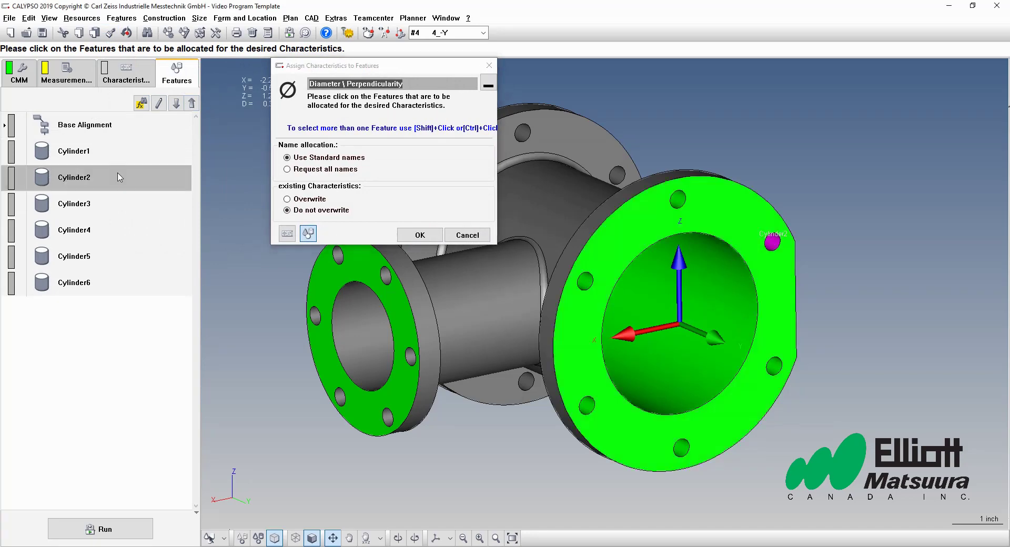
{"action": "left_click", "coordinate": [135, 285], "text": "shift"}
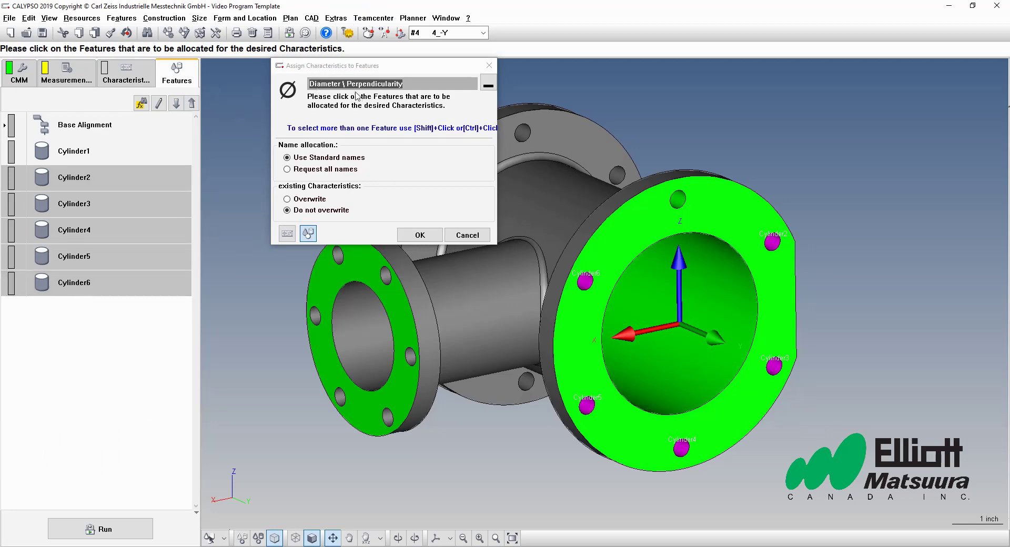
{"action": "left_click", "coordinate": [419, 238]}
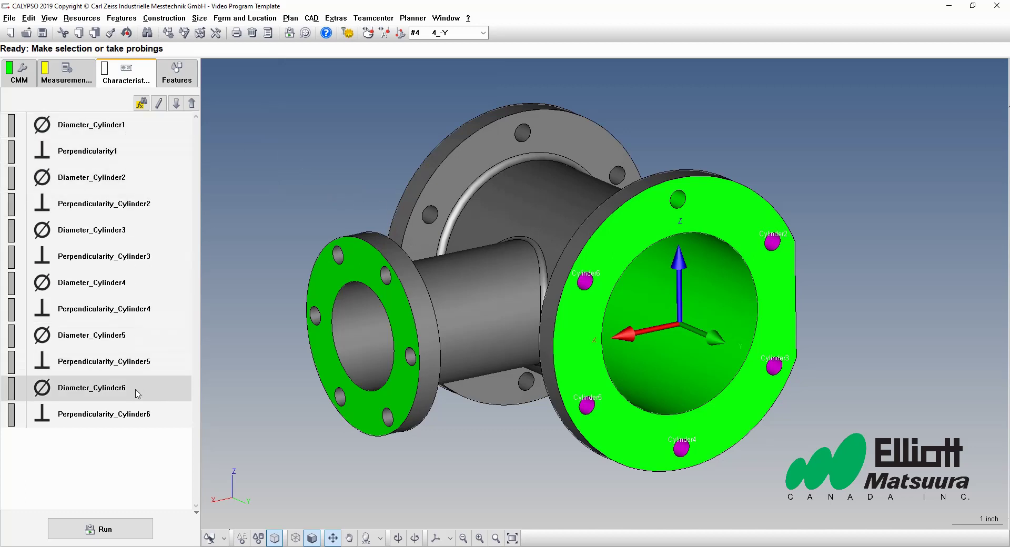
Set the tolerance of Perpendicularity1 to 0.1 and accept the characteristic.
{"action": "left_click", "coordinate": [132, 153]}
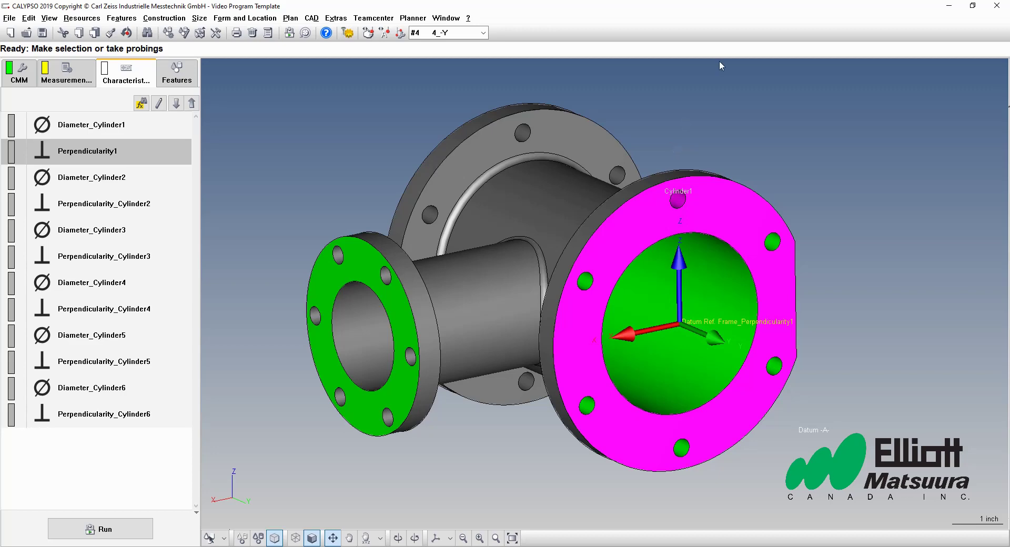
{"action": "left_click", "coordinate": [109, 151]}
{"action": "double_click", "coordinate": [109, 151]}
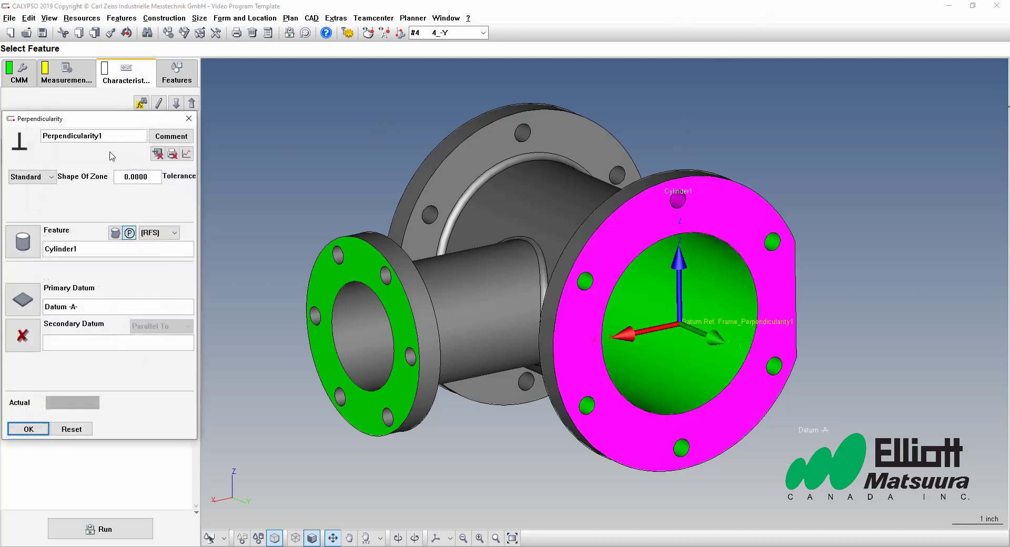
{"action": "left_click", "coordinate": [132, 176]}
{"action": "double_click", "coordinate": [132, 176]}
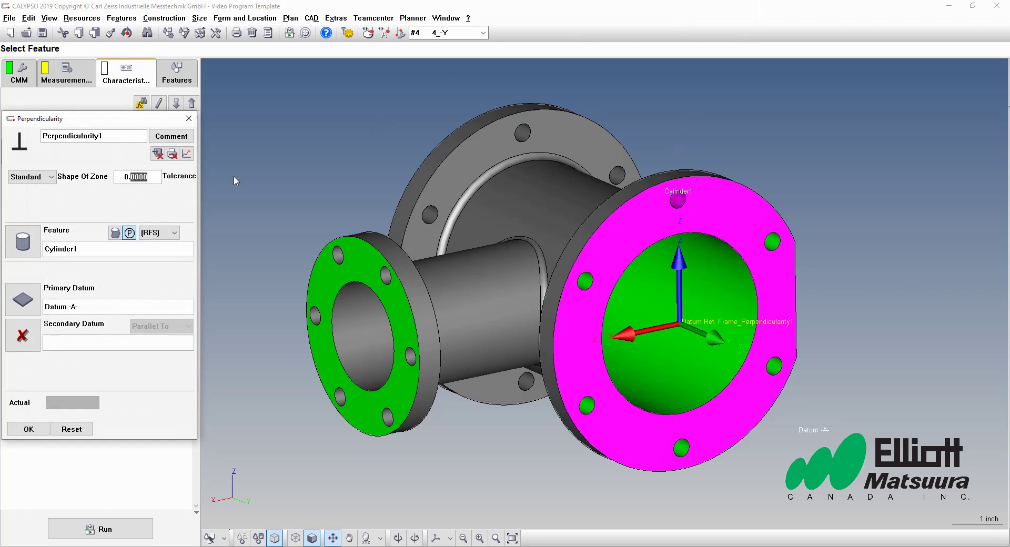
{"action": "type", "text": "0.1"}
{"action": "left_click", "coordinate": [24, 429]}
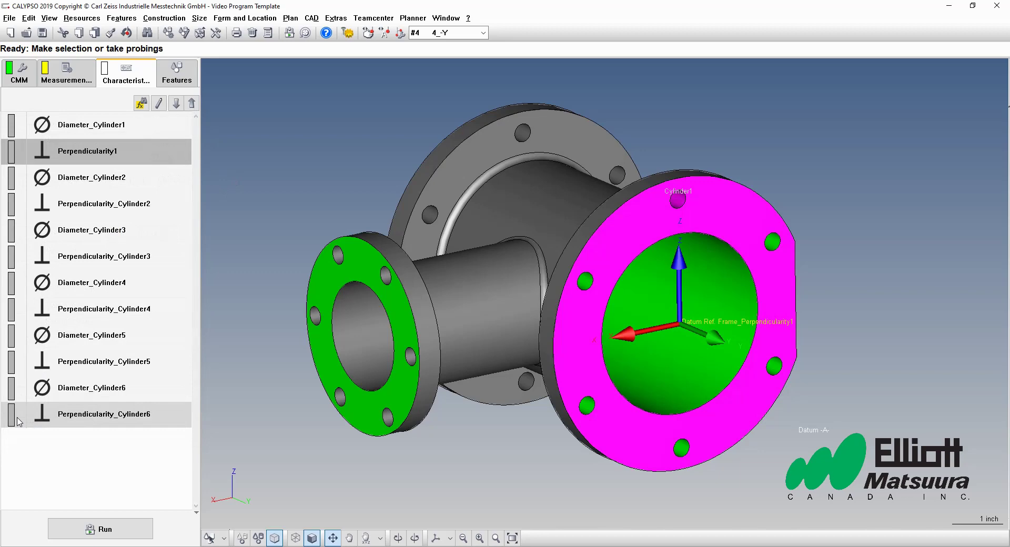
Copy only the Tolerance property of Perpendicularity1 to the perpendicularity characteristics of Cylinder2 through Cylinder6.
{"action": "left_click", "coordinate": [110, 33]}
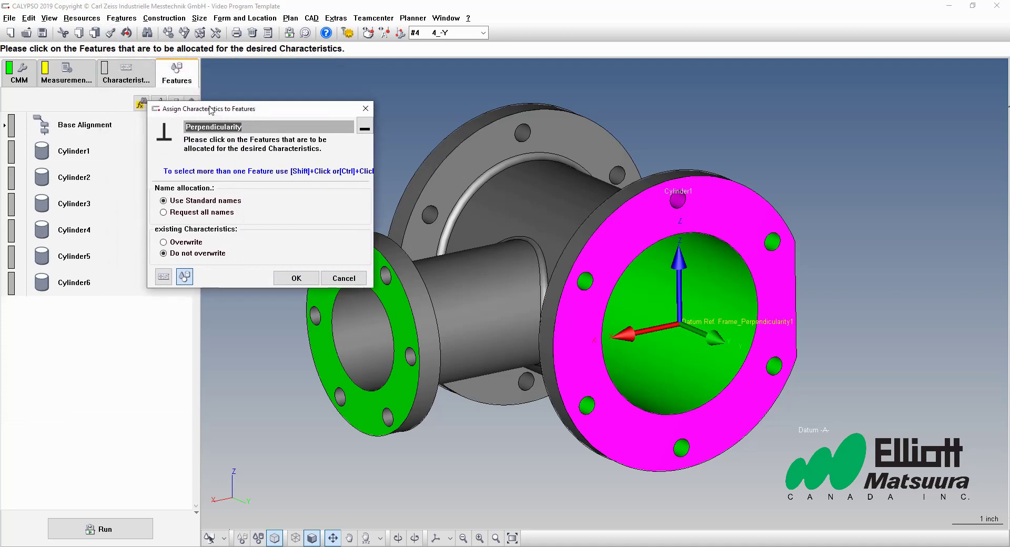
{"action": "left_click_drag", "start_coordinate": [169, 66], "coordinate": [212, 109]}
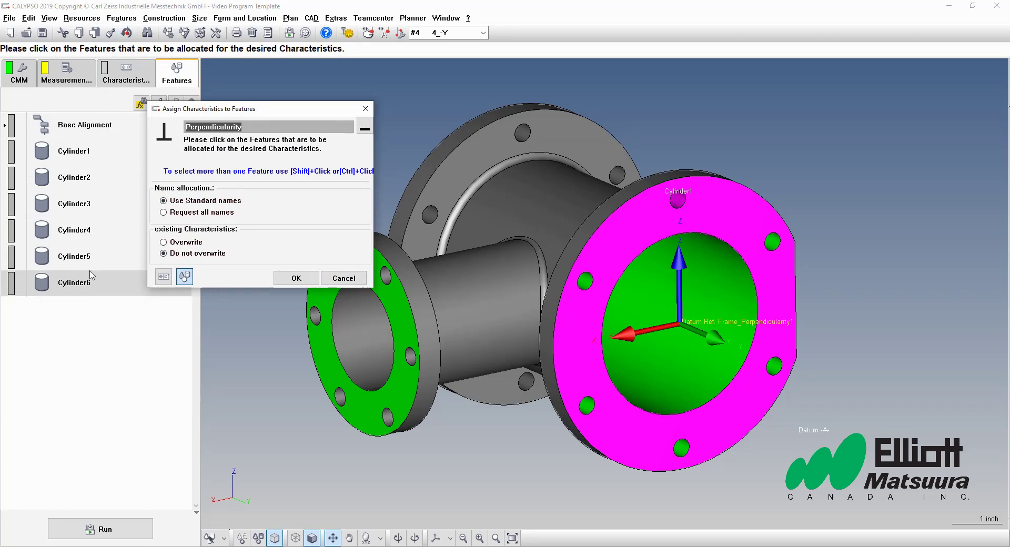
{"action": "left_click", "coordinate": [164, 277]}
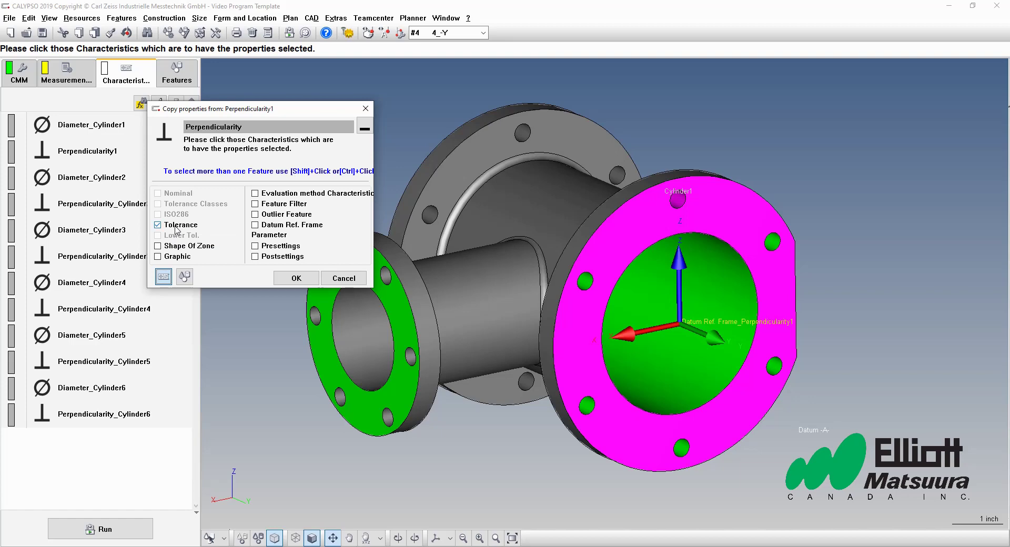
{"action": "left_click", "coordinate": [82, 205]}
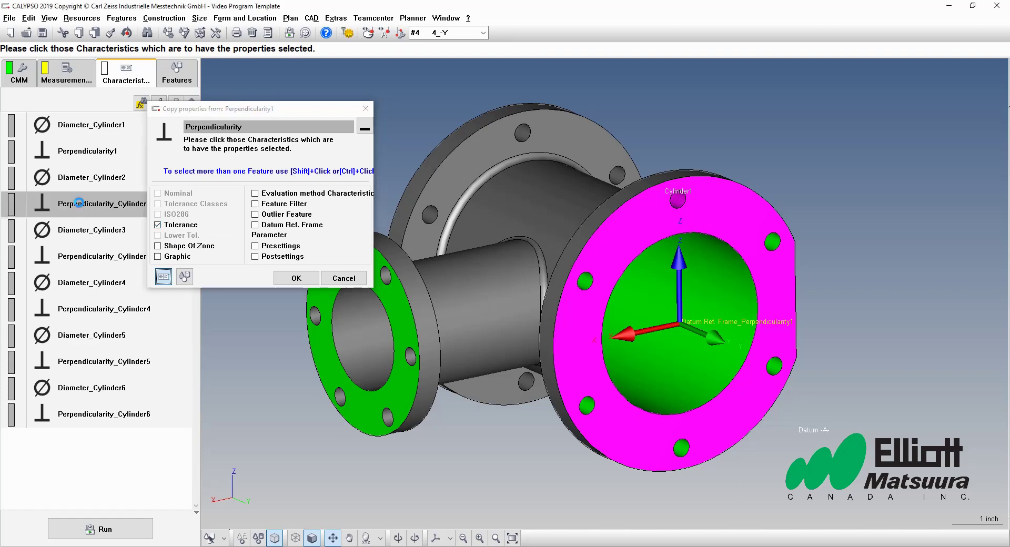
{"action": "left_click", "coordinate": [71, 259], "text": "ctrl"}
{"action": "left_click", "coordinate": [105, 309], "text": "ctrl"}
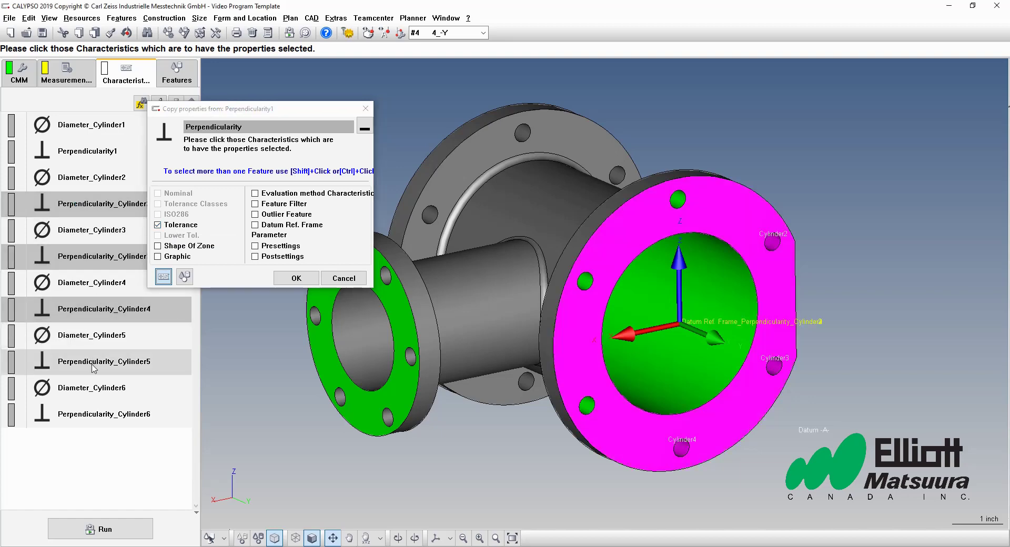
{"action": "left_click", "coordinate": [110, 362], "text": "ctrl"}
{"action": "left_click", "coordinate": [115, 424], "text": "ctrl"}
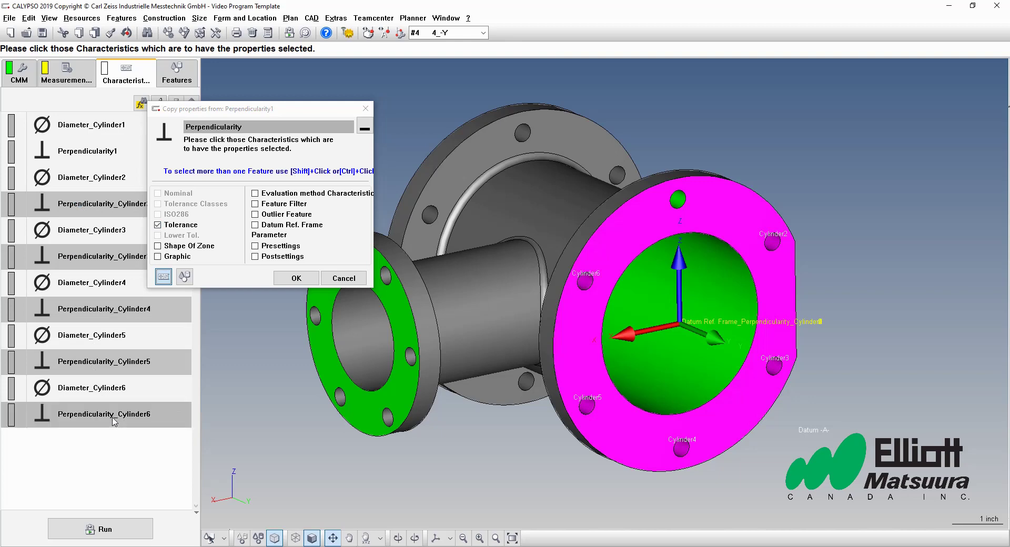
{"action": "left_click", "coordinate": [295, 279]}
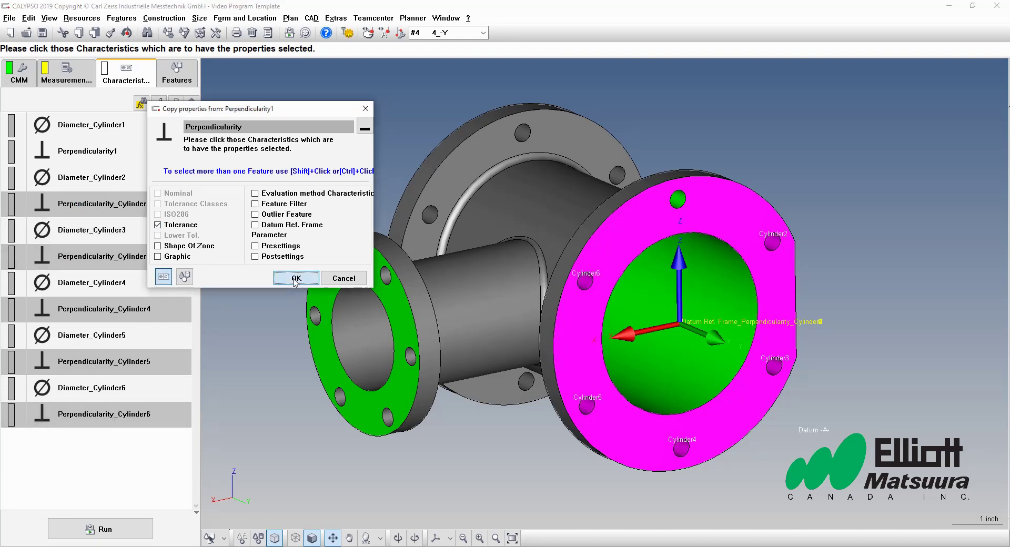
Check the tolerance and datum settings of Perpendicularity_Cylinder3.
{"action": "double_click", "coordinate": [139, 262]}
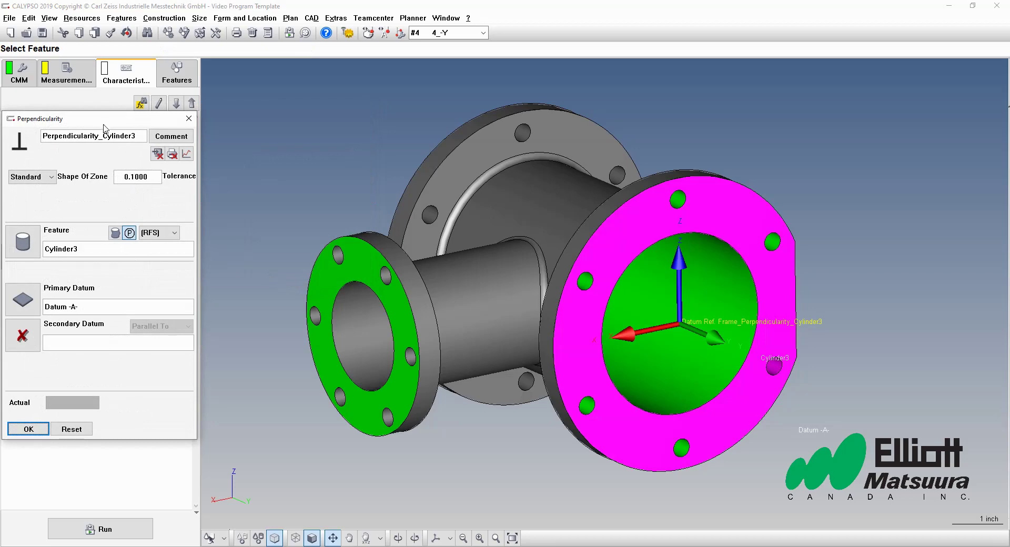
{"action": "left_click_drag", "start_coordinate": [103, 121], "coordinate": [235, 115]}
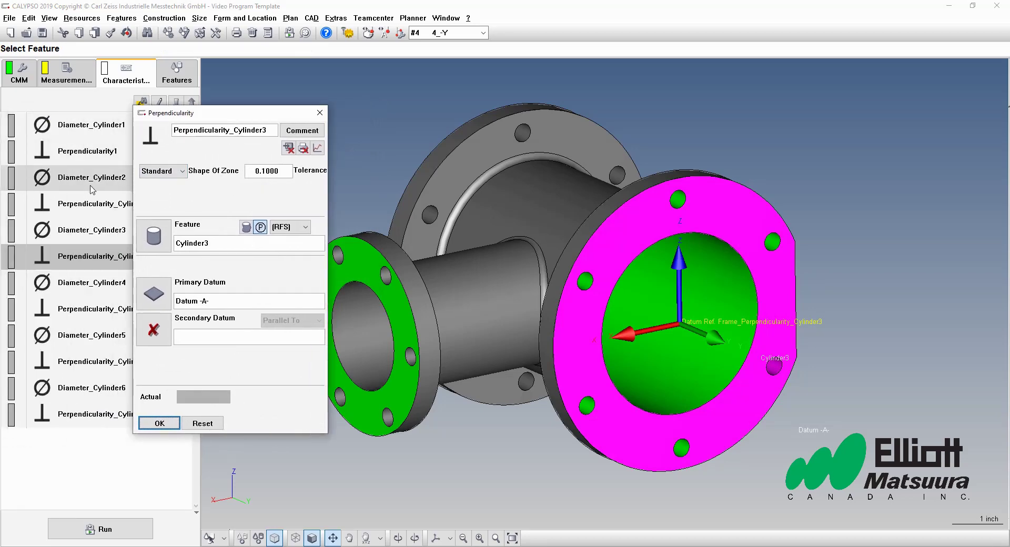
{"action": "left_click", "coordinate": [158, 424]}
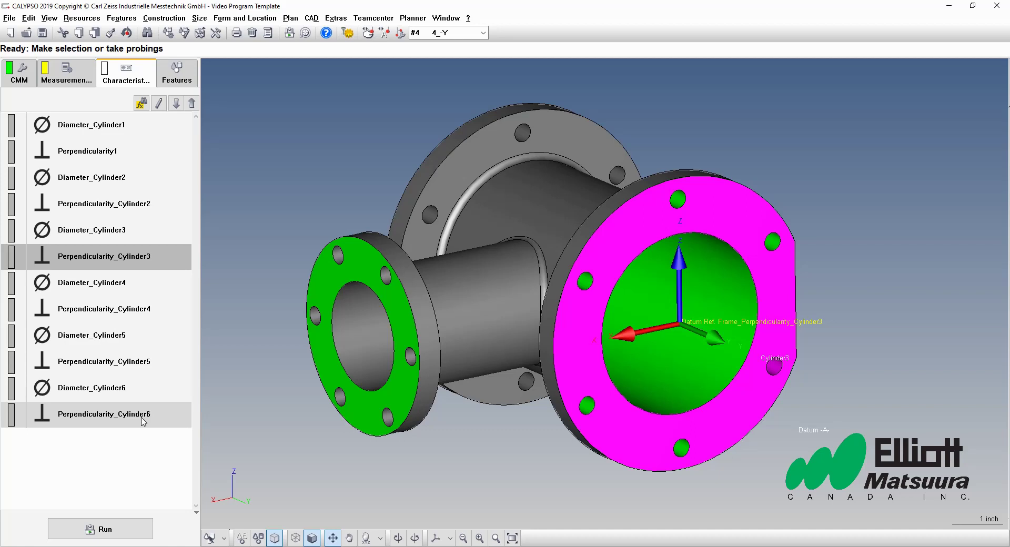
Replace the two circle paths in Cylinder1's measurement strategy with a new cylinder path and accept the feature.
{"action": "left_click", "coordinate": [179, 75]}
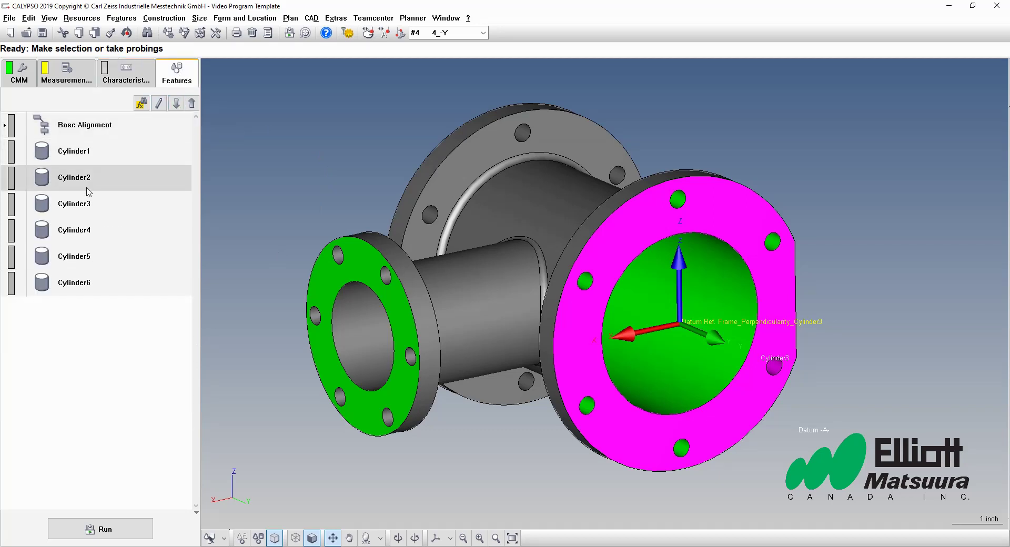
{"action": "double_click", "coordinate": [88, 163]}
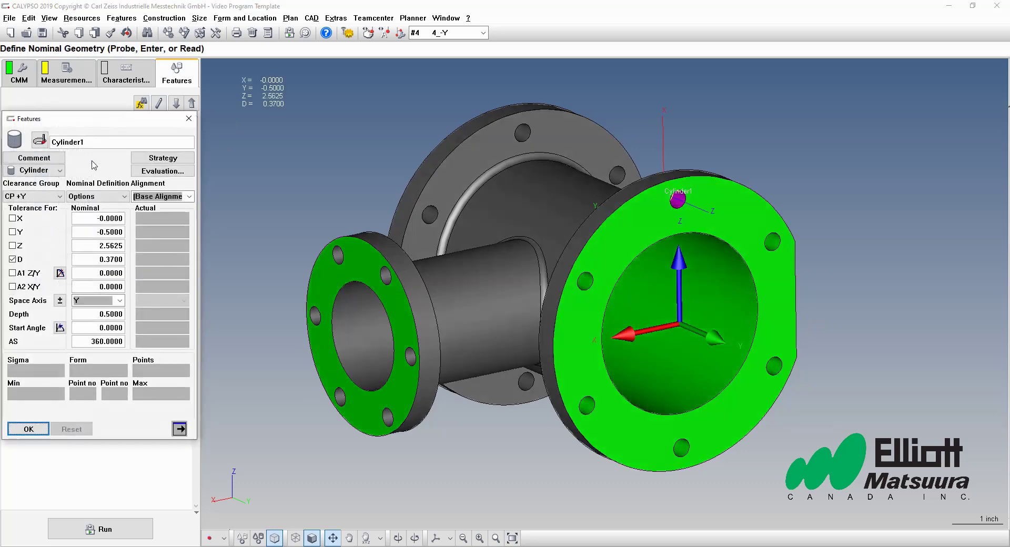
{"action": "left_click", "coordinate": [154, 158]}
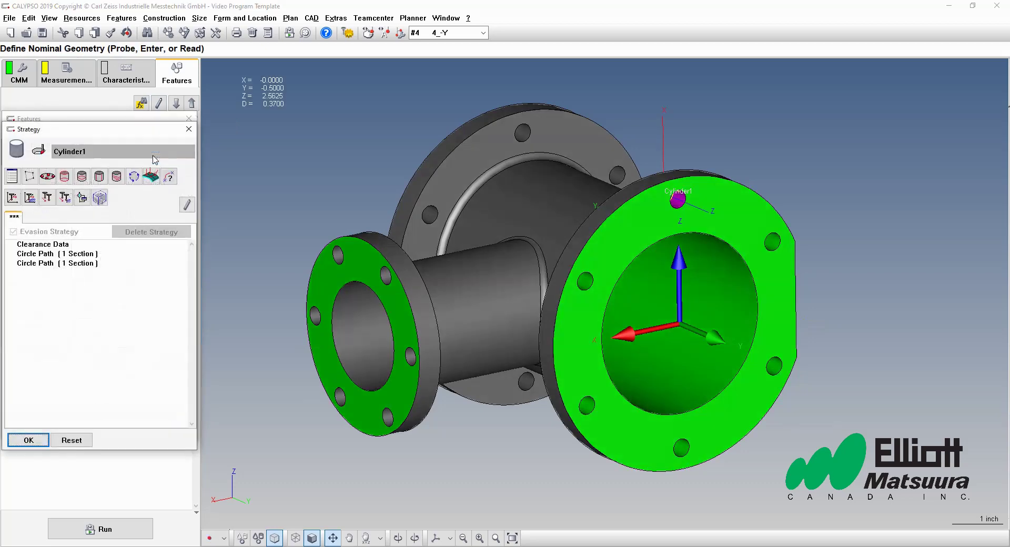
{"action": "left_click", "coordinate": [69, 255]}
{"action": "left_click", "coordinate": [70, 263], "text": "shift"}
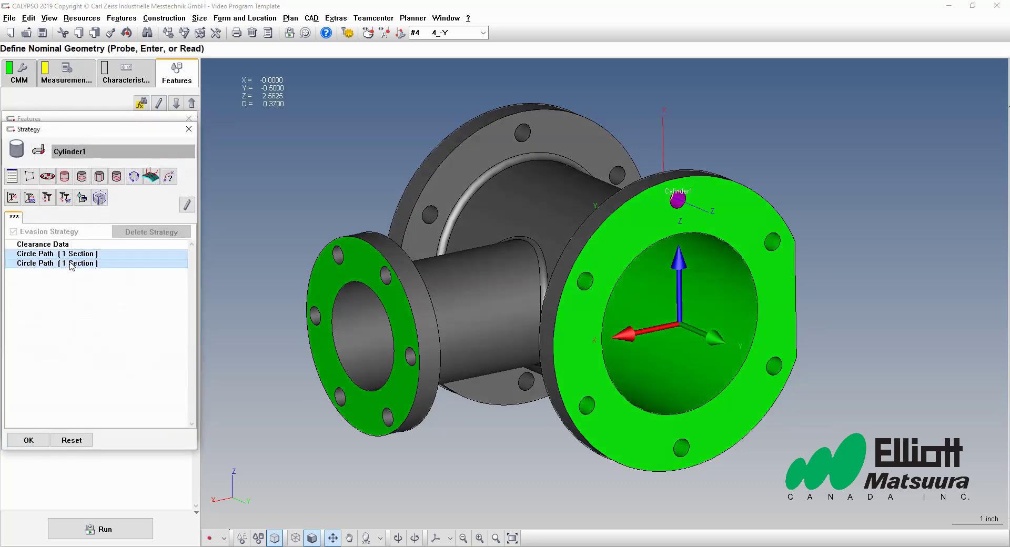
{"action": "left_click", "coordinate": [66, 176]}
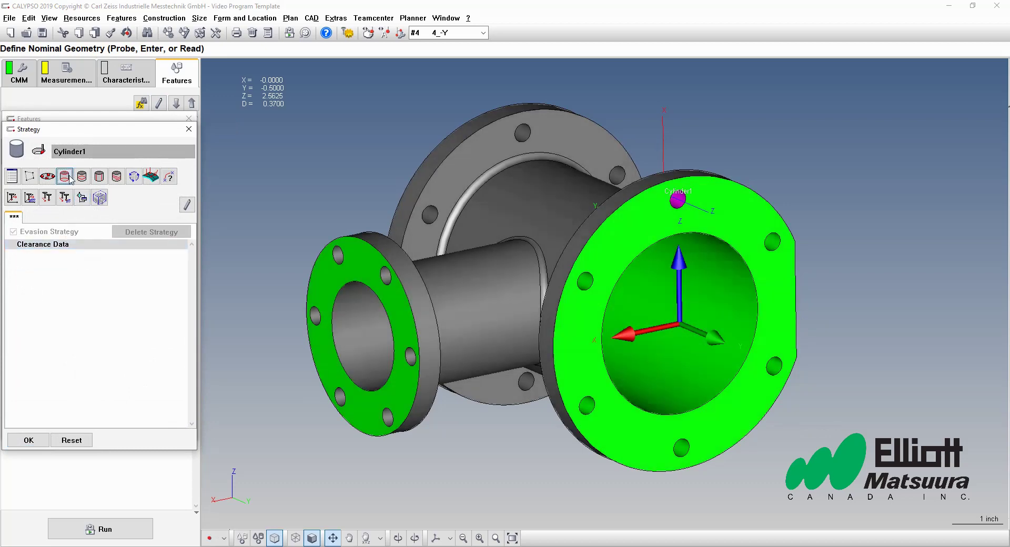
{"action": "left_click", "coordinate": [42, 444]}
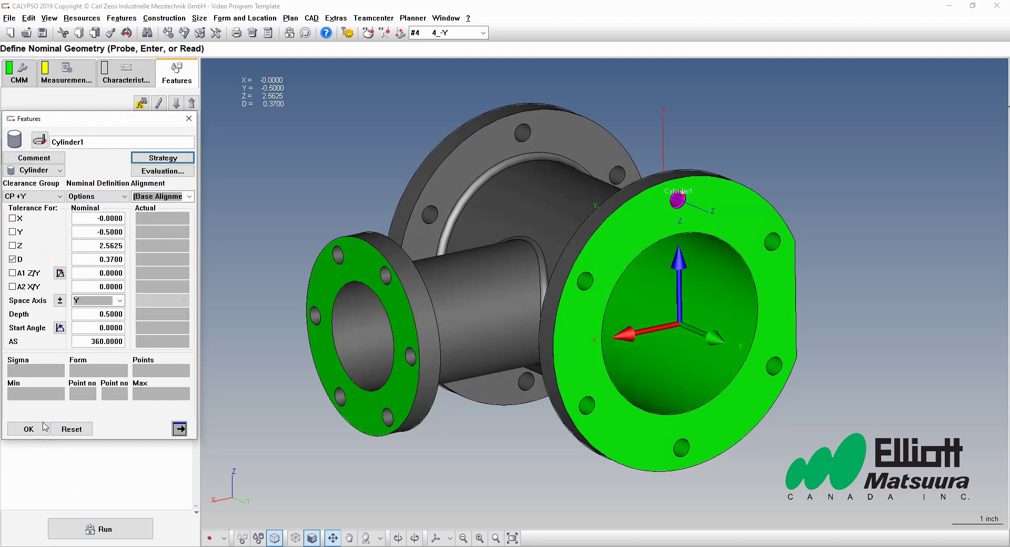
{"action": "left_click", "coordinate": [44, 429]}
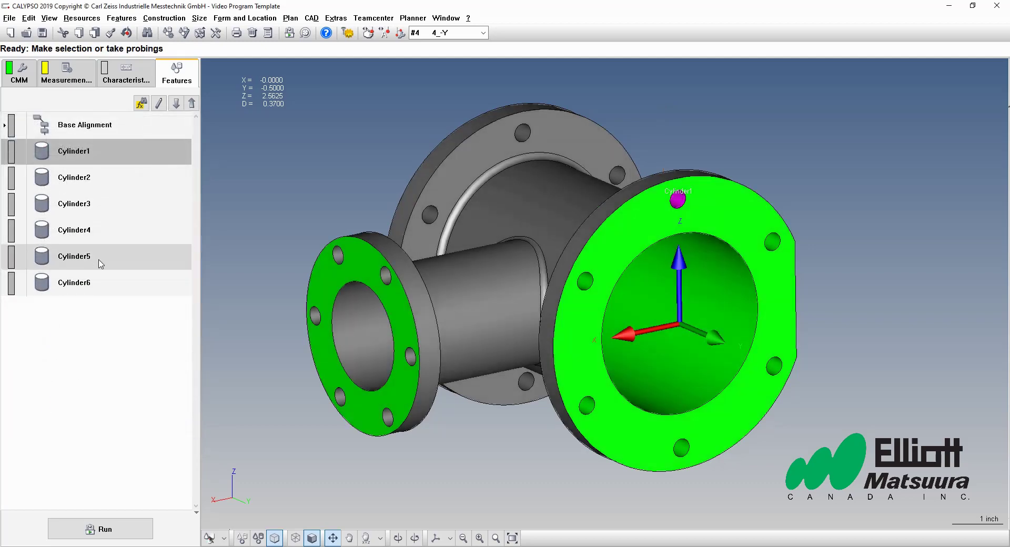
Copy the Measurement Strategy property of Cylinder1 to Cylinder2 through Cylinder6.
{"action": "left_click", "coordinate": [108, 34]}
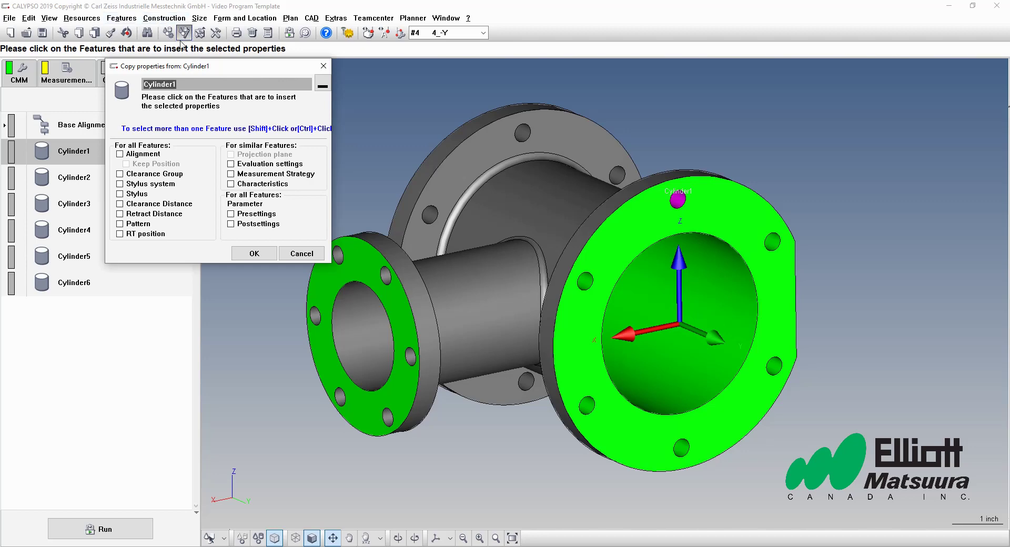
{"action": "left_click", "coordinate": [232, 175]}
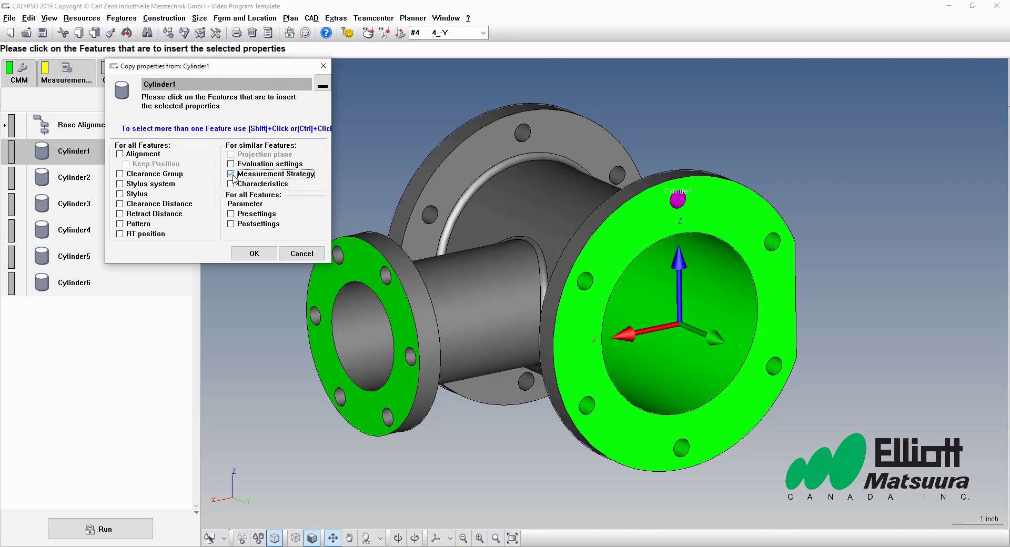
{"action": "left_click", "coordinate": [74, 177]}
{"action": "left_click", "coordinate": [88, 279], "text": "shift"}
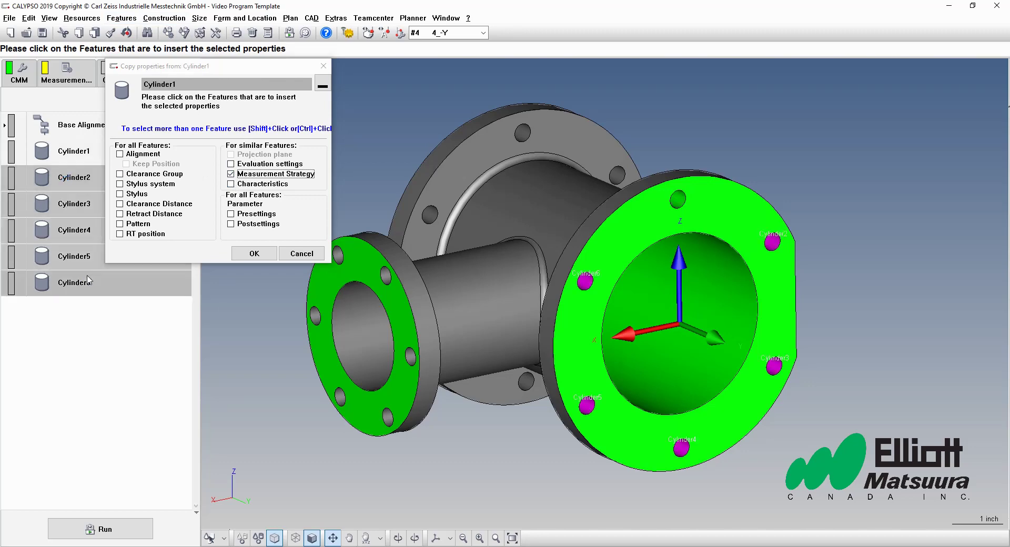
{"action": "left_click", "coordinate": [253, 255]}
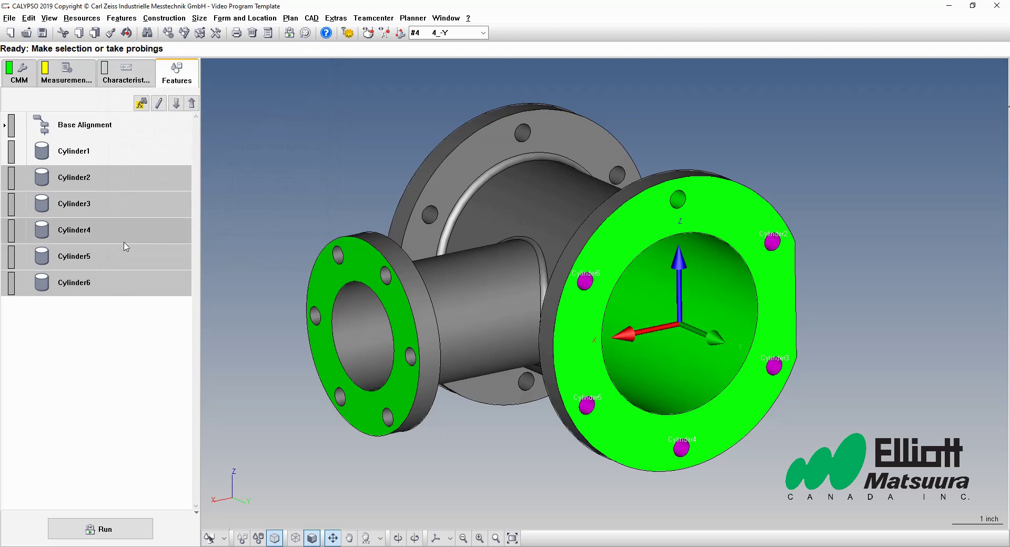
Check the measurement strategy copied to Cylinder4 and close its feature settings.
{"action": "double_click", "coordinate": [126, 245]}
{"action": "scroll", "coordinate": [453, 447], "scroll_direction": "up", "scroll_amount": 3}
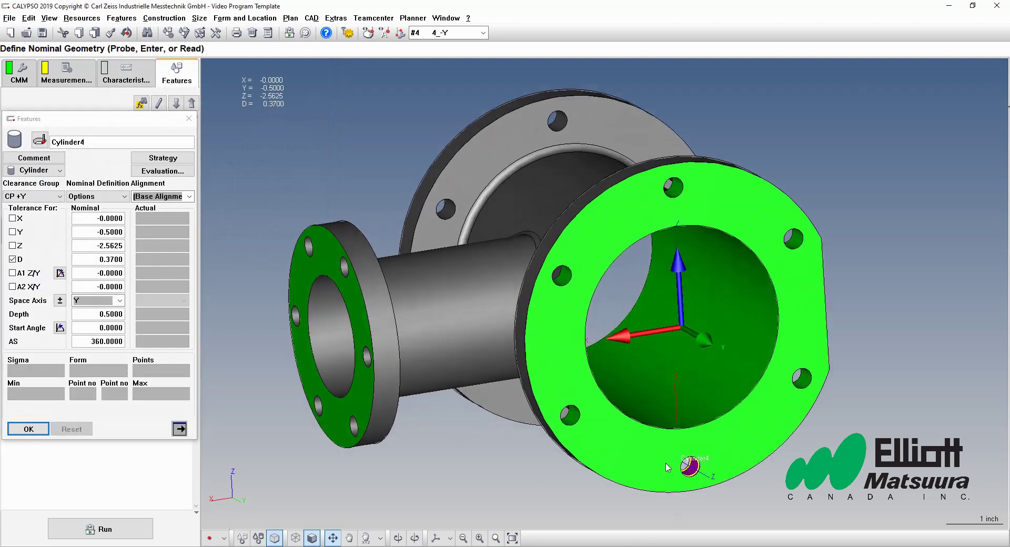
{"action": "left_click", "coordinate": [163, 158]}
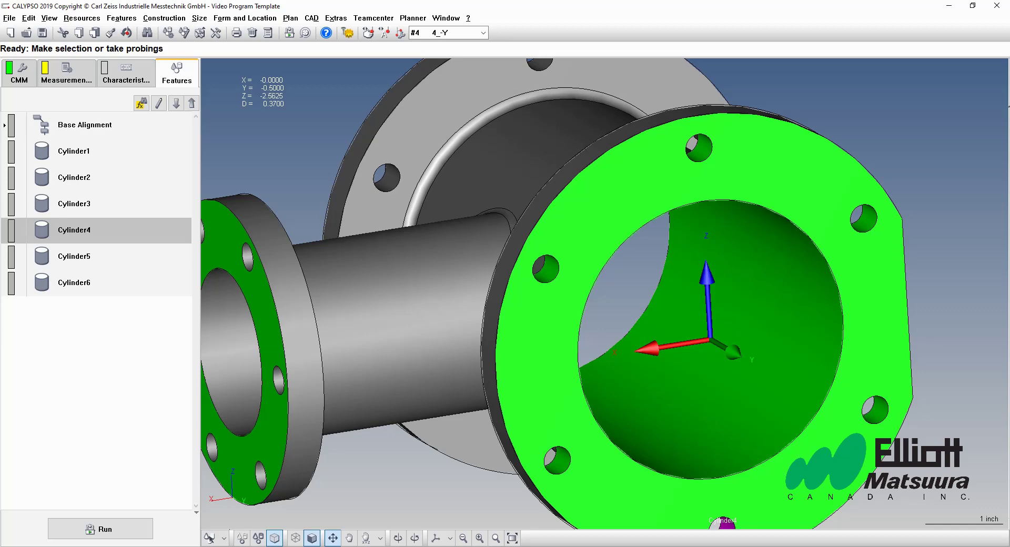
Copy the Diameter_Cylinder1 and Perpendicularity1 characteristics for assignment to other features, with CAD picking set to Define/Select Geometry.
{"action": "left_click", "coordinate": [152, 81]}
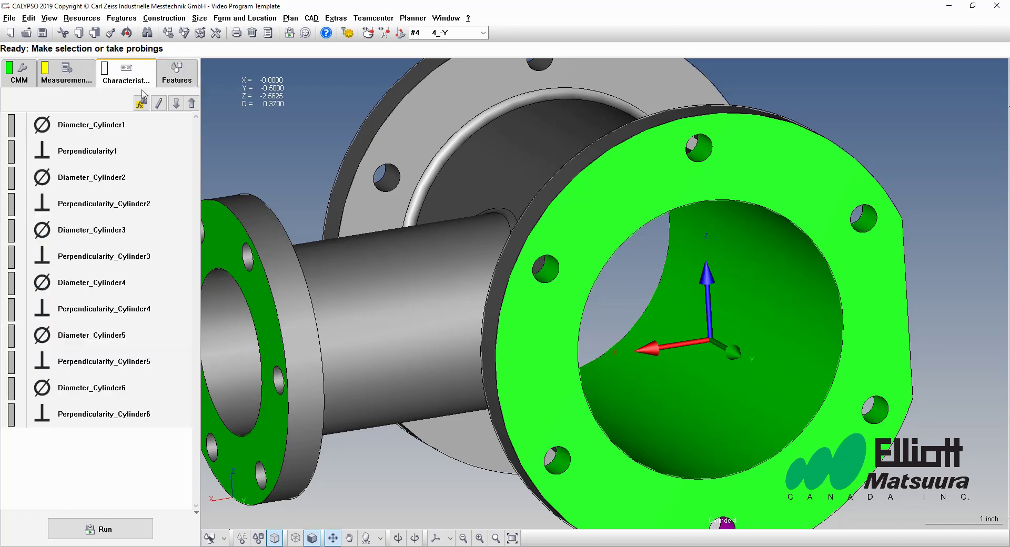
{"action": "left_click", "coordinate": [112, 136]}
{"action": "left_click", "coordinate": [110, 153], "text": "ctrl"}
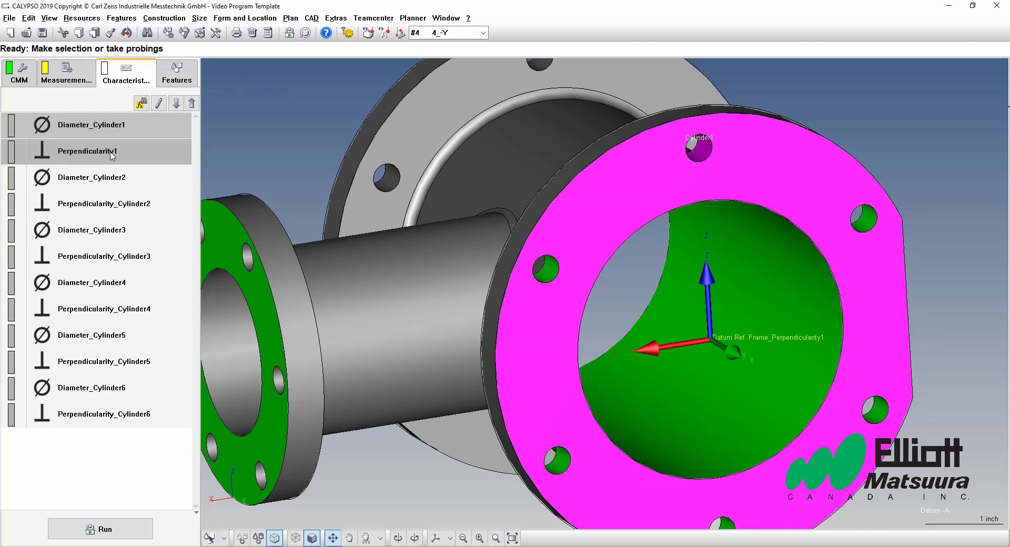
{"action": "left_click", "coordinate": [111, 34]}
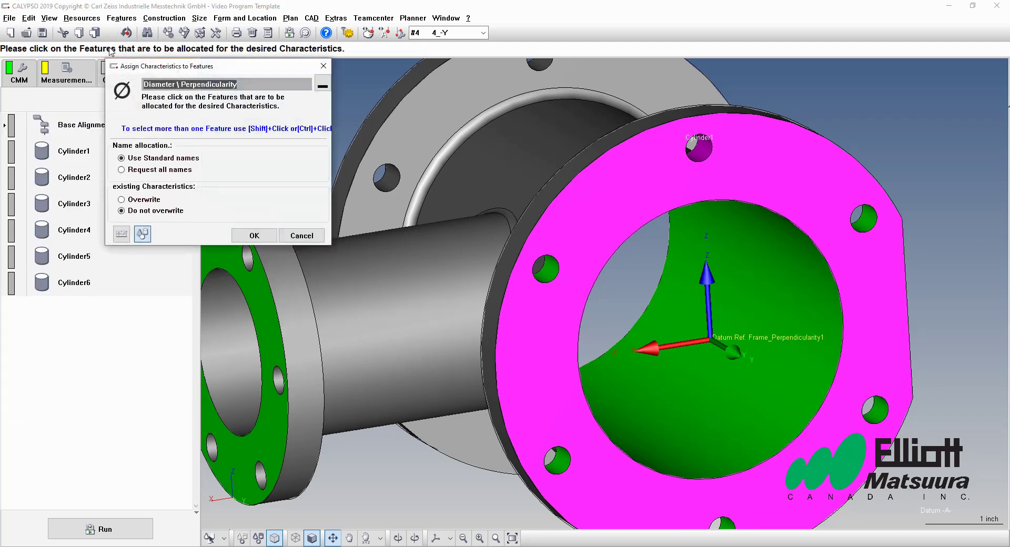
{"action": "middle_click_drag", "start_coordinate": [452, 341], "coordinate": [650, 289]}
{"action": "left_click", "coordinate": [224, 538]}
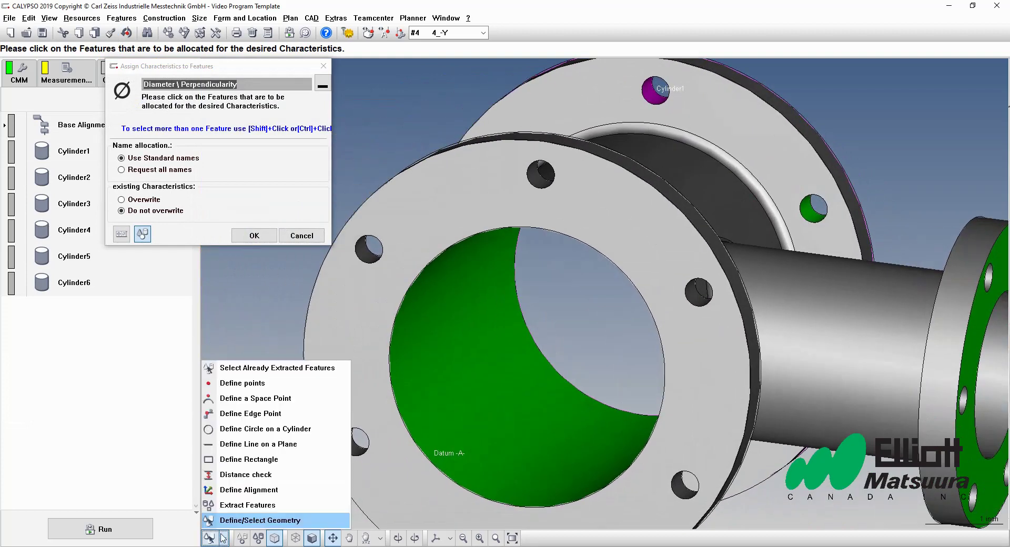
{"action": "left_click", "coordinate": [222, 526]}
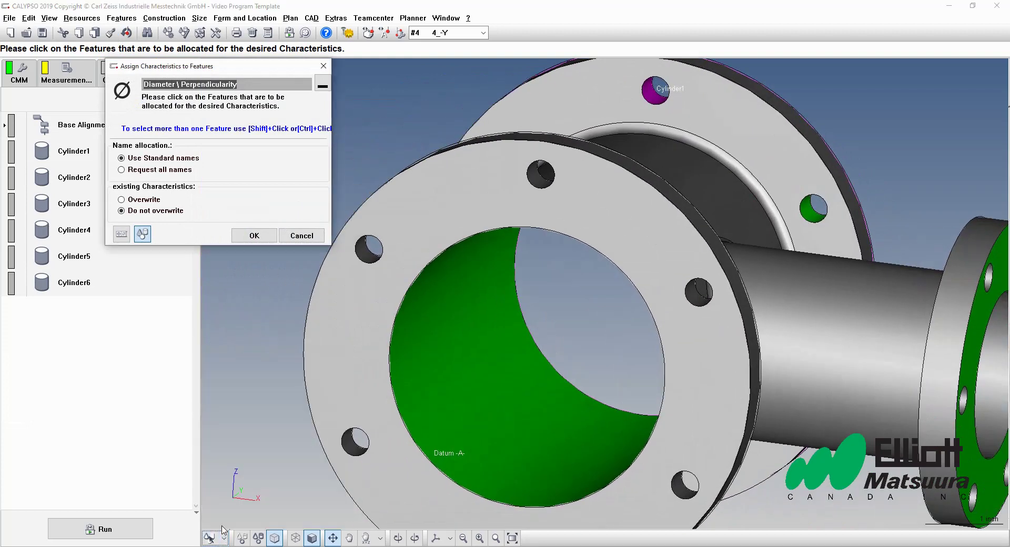
Create cylinders with the copied diameter and perpendicularity characteristics on the six bolt holes of the opposite large flange, accepting the inverted normal vector.
{"action": "left_click", "coordinate": [540, 184]}
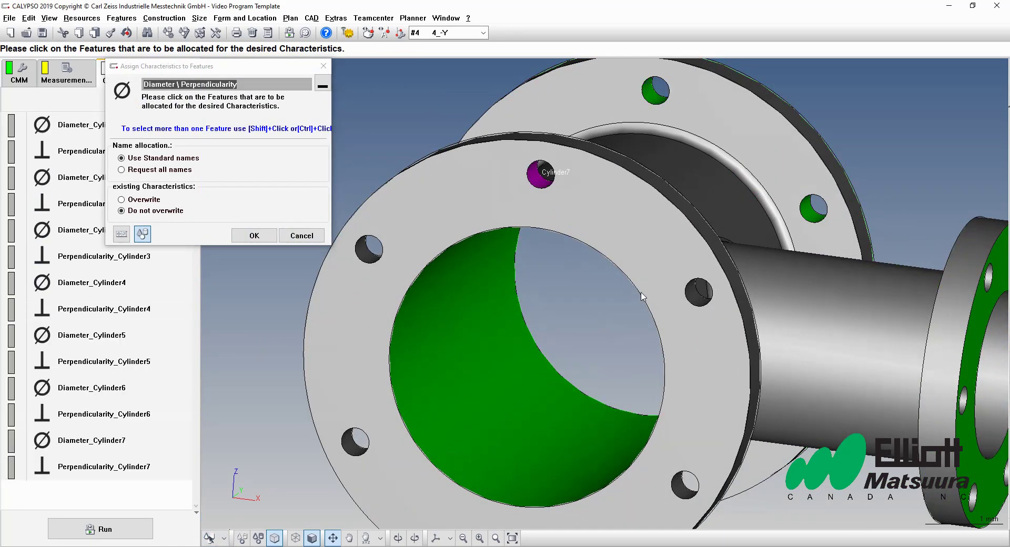
{"action": "left_click", "coordinate": [695, 298]}
{"action": "left_click", "coordinate": [682, 492]}
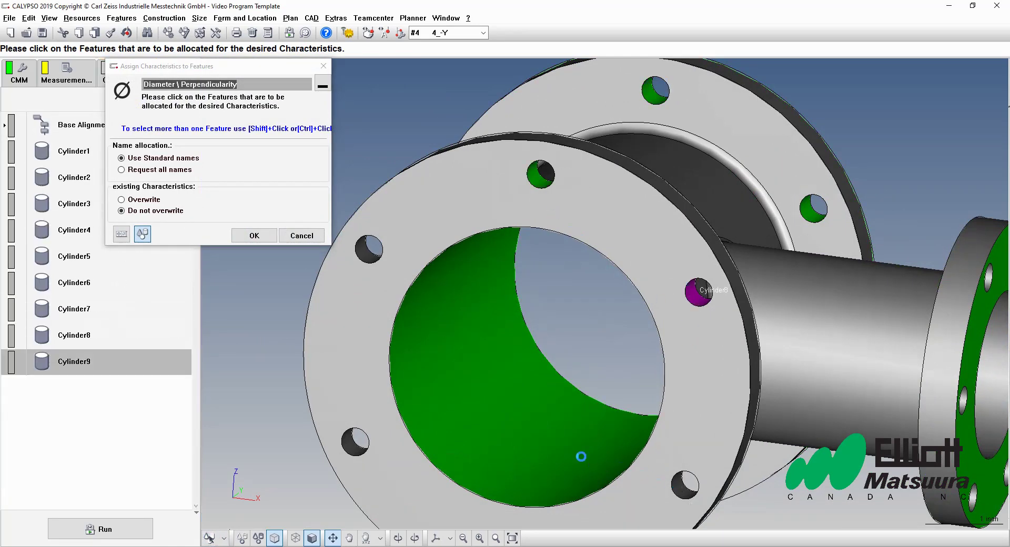
{"action": "middle_click_drag", "start_coordinate": [579, 458], "coordinate": [572, 335]}
{"action": "left_click", "coordinate": [520, 417]}
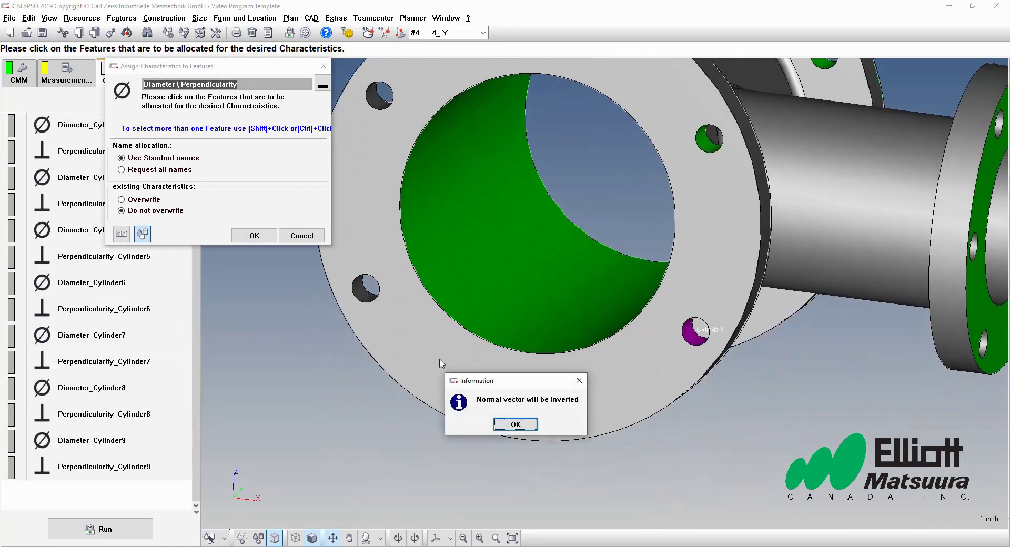
{"action": "left_click", "coordinate": [508, 429]}
{"action": "left_click", "coordinate": [368, 295]}
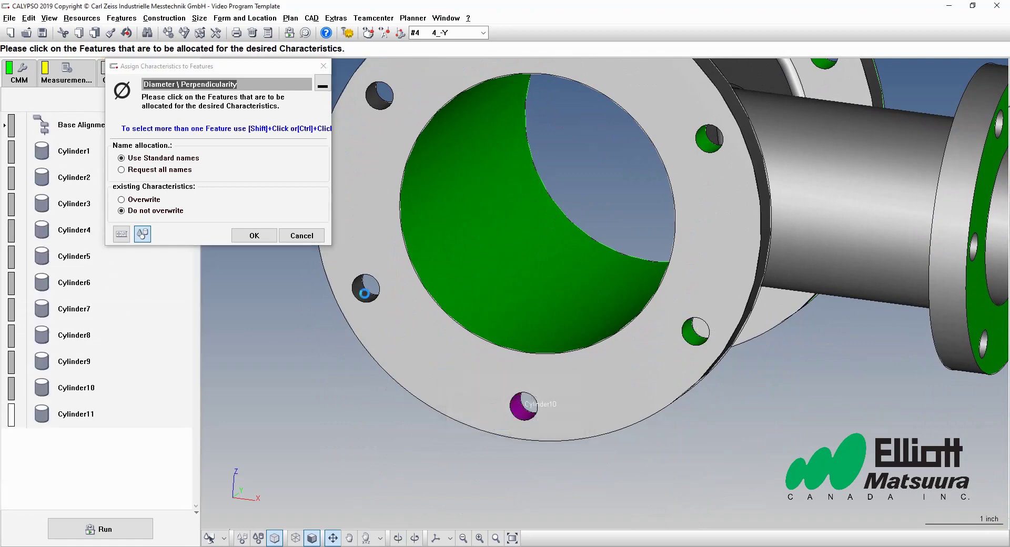
{"action": "left_click", "coordinate": [376, 102]}
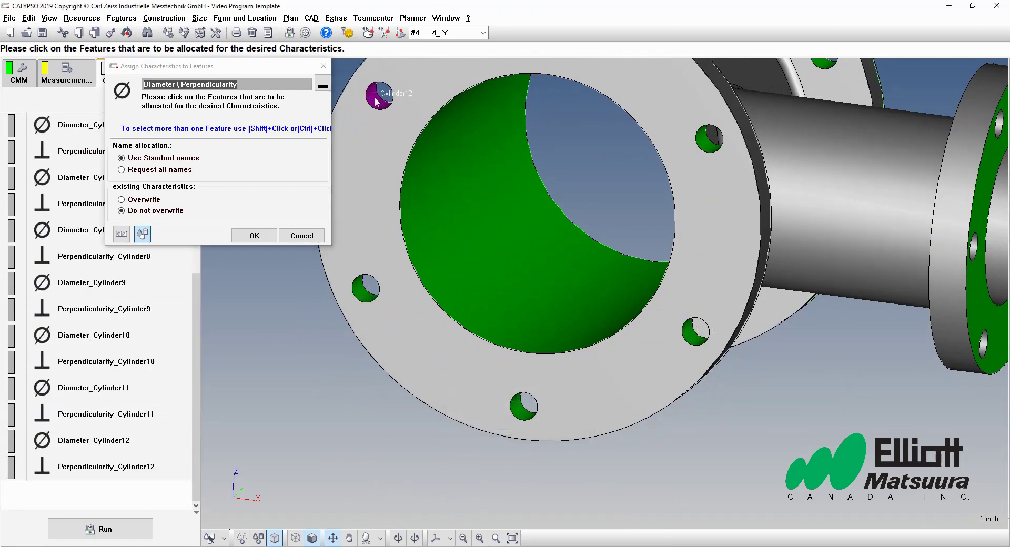